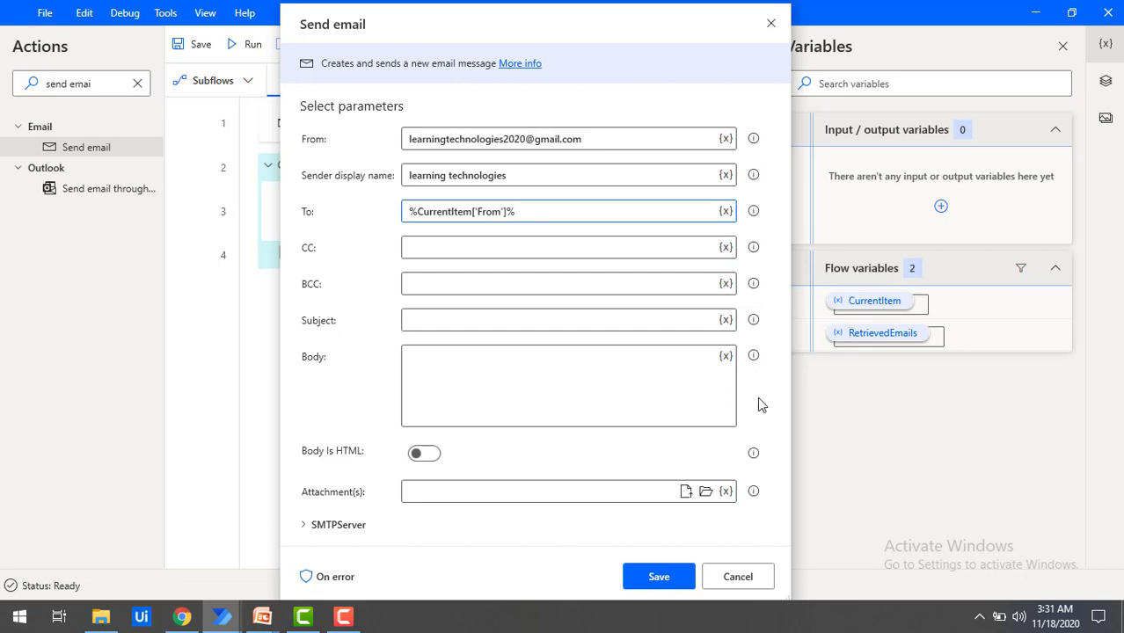
Step: Set the reply subject to 'Re: %CurrentItem.Subject%'
{"action": "left_click", "coordinate": [725, 320]}
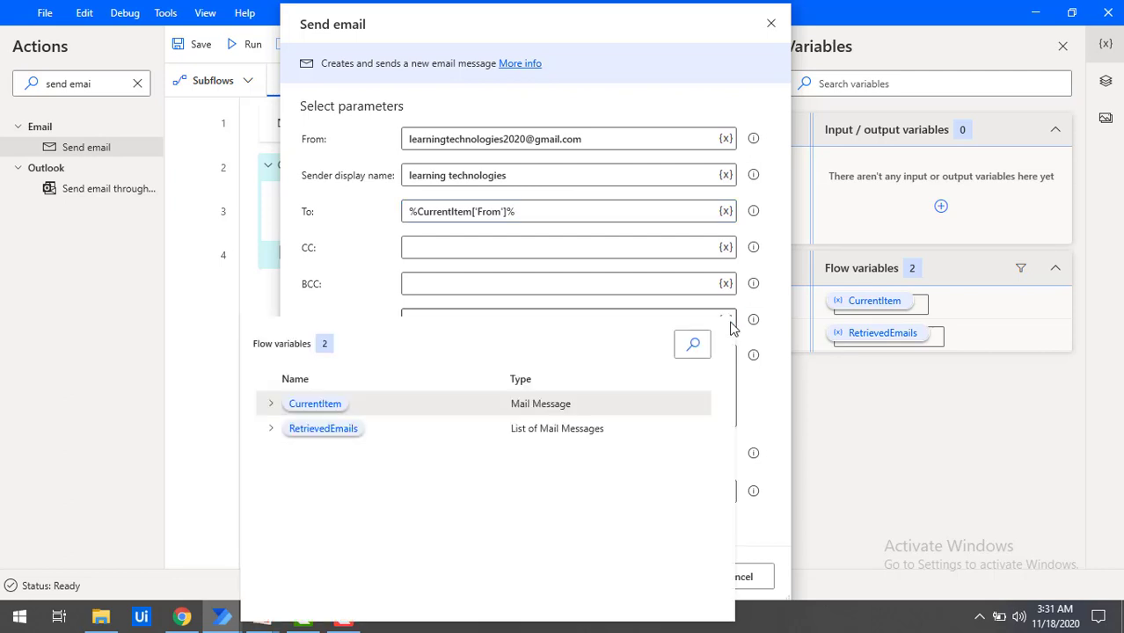
{"action": "left_click", "coordinate": [270, 407]}
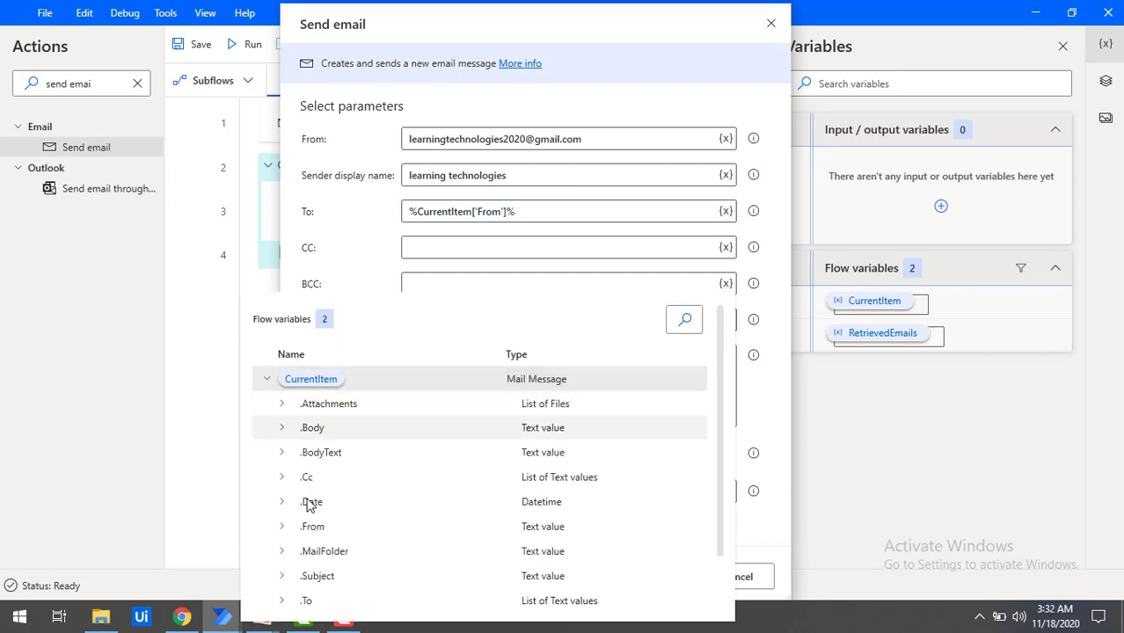
{"action": "double_click", "coordinate": [317, 577]}
{"action": "left_click", "coordinate": [410, 322]}
{"action": "type", "text": "Re"}
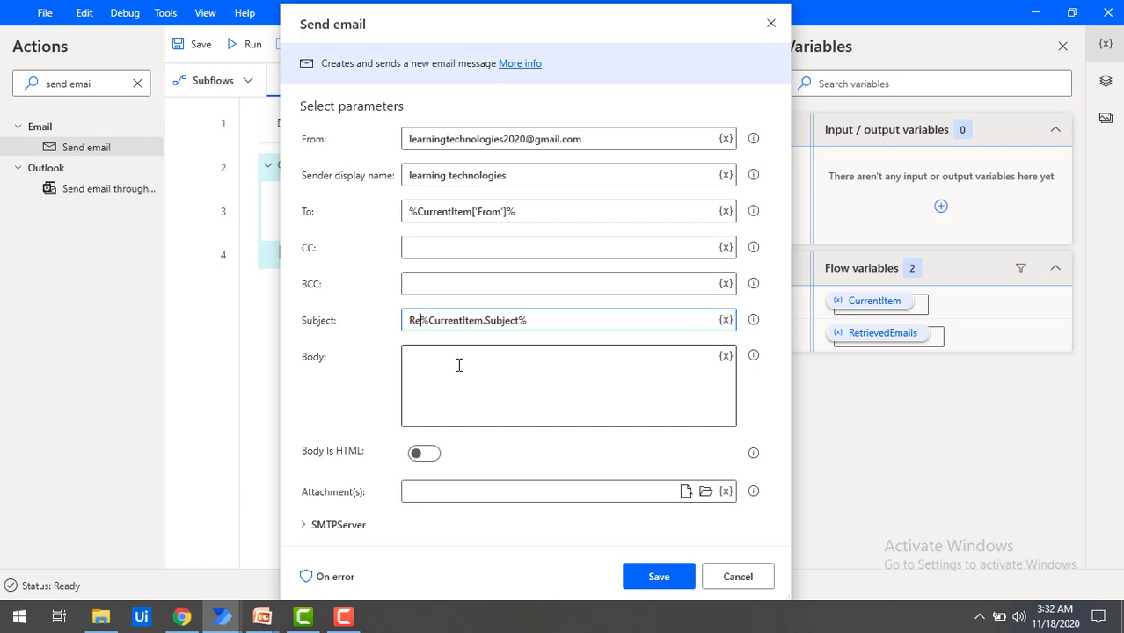
{"action": "type", "text": ":"}
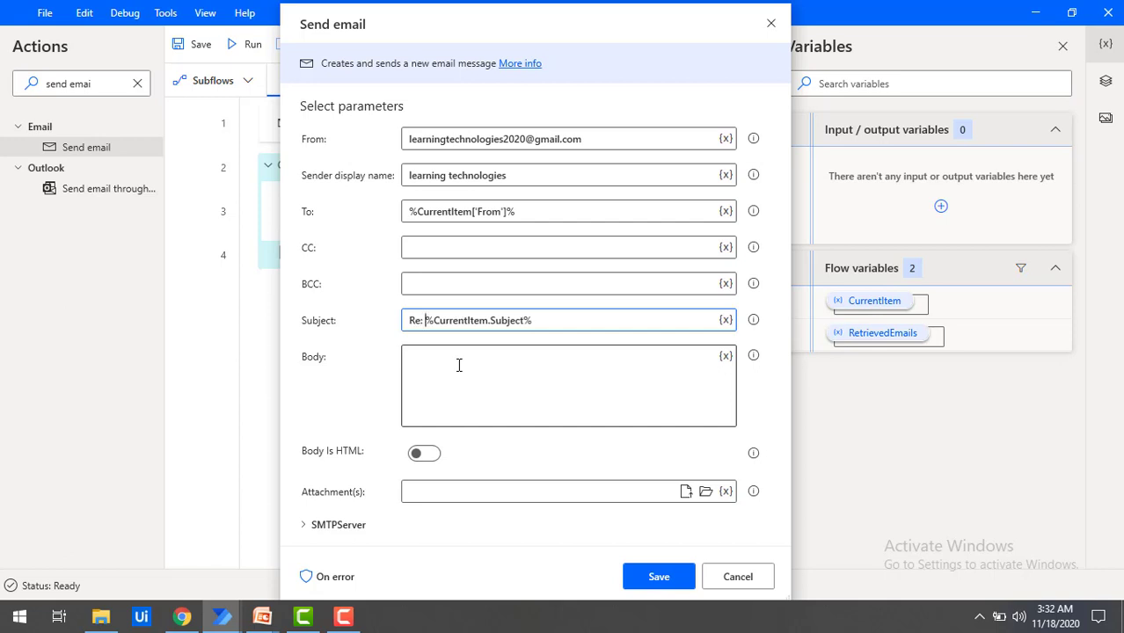
Step: Write the body 'Hi Sender, we are looking into incident' and 'Thank you.' on separate lines
{"action": "left_click", "coordinate": [455, 368]}
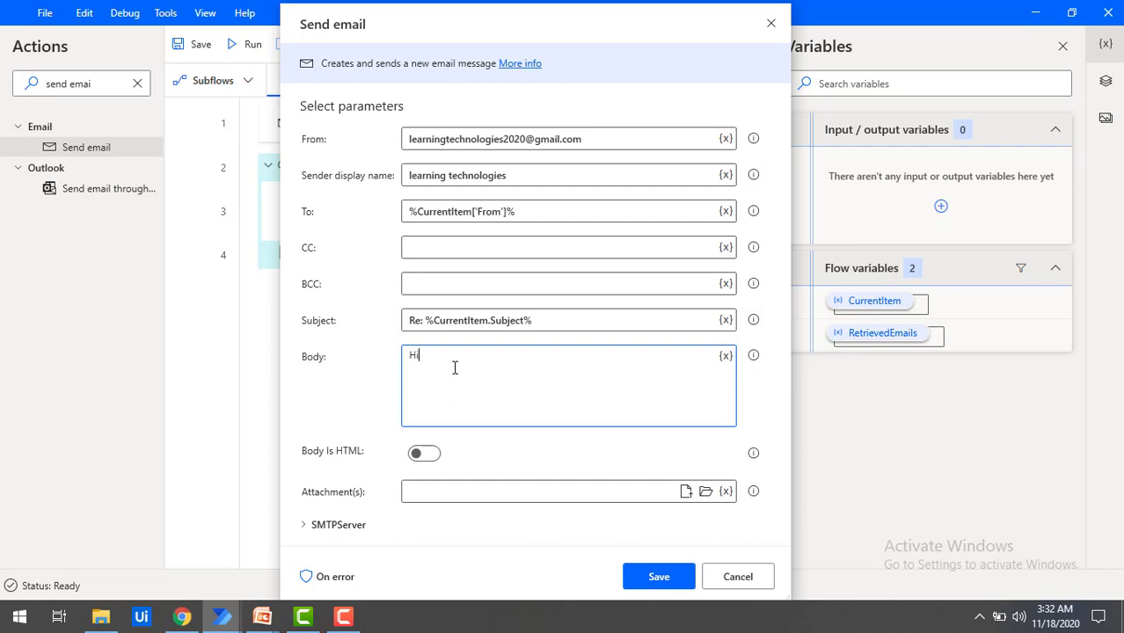
{"action": "type", "text": "Hi"}
{"action": "type", "text": "Sender, we are looking into incident Thank you"}
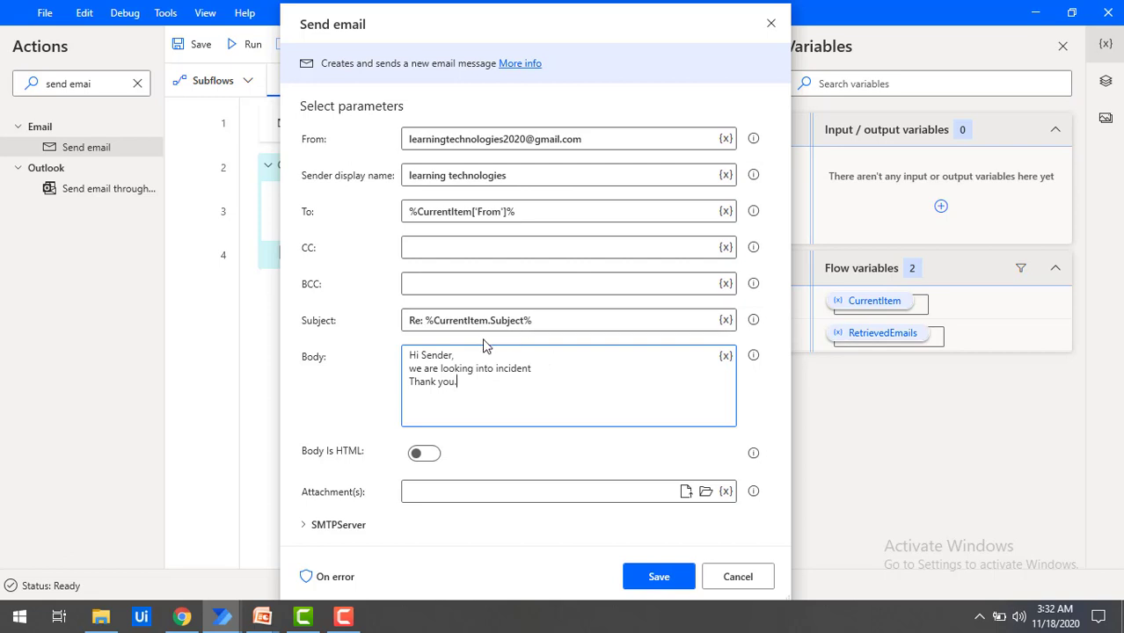
Step: Paste the %CurrentItem['From']% expression after 'incident' in the body and change it to %CurrentItem['Subject']%
{"action": "left_click", "coordinate": [536, 369]}
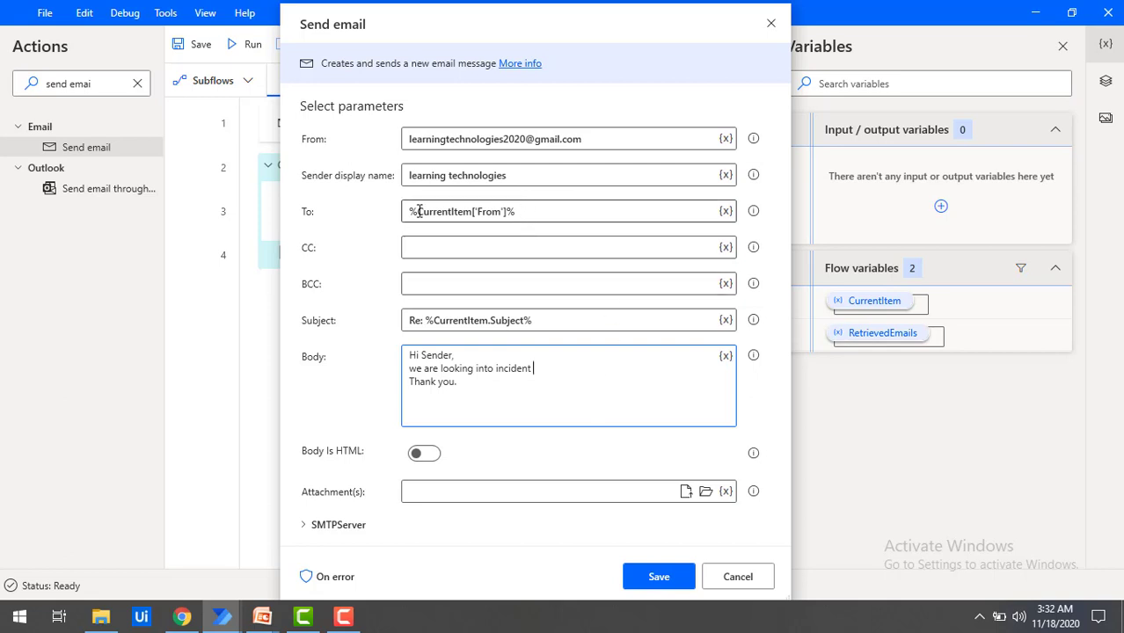
{"action": "left_click_drag", "start_coordinate": [518, 212], "coordinate": [391, 211]}
{"action": "key", "text": "ctrl+c"}
{"action": "left_click", "coordinate": [580, 367]}
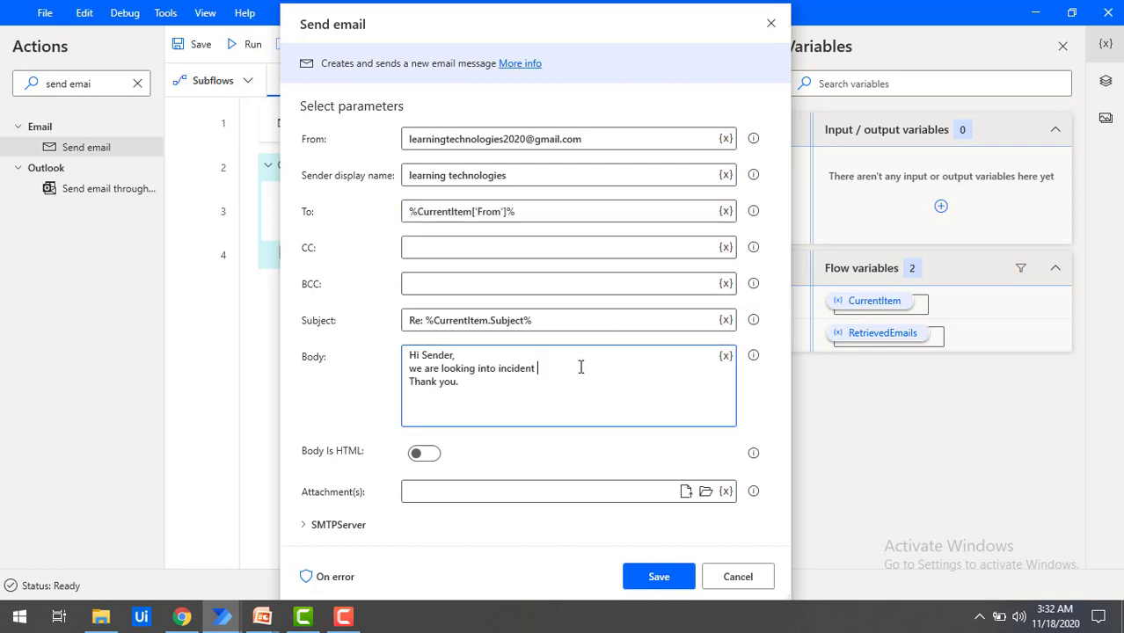
{"action": "key", "text": "ctrl+v"}
{"action": "left_click", "coordinate": [622, 370]}
{"action": "key", "text": "BackSpace"}
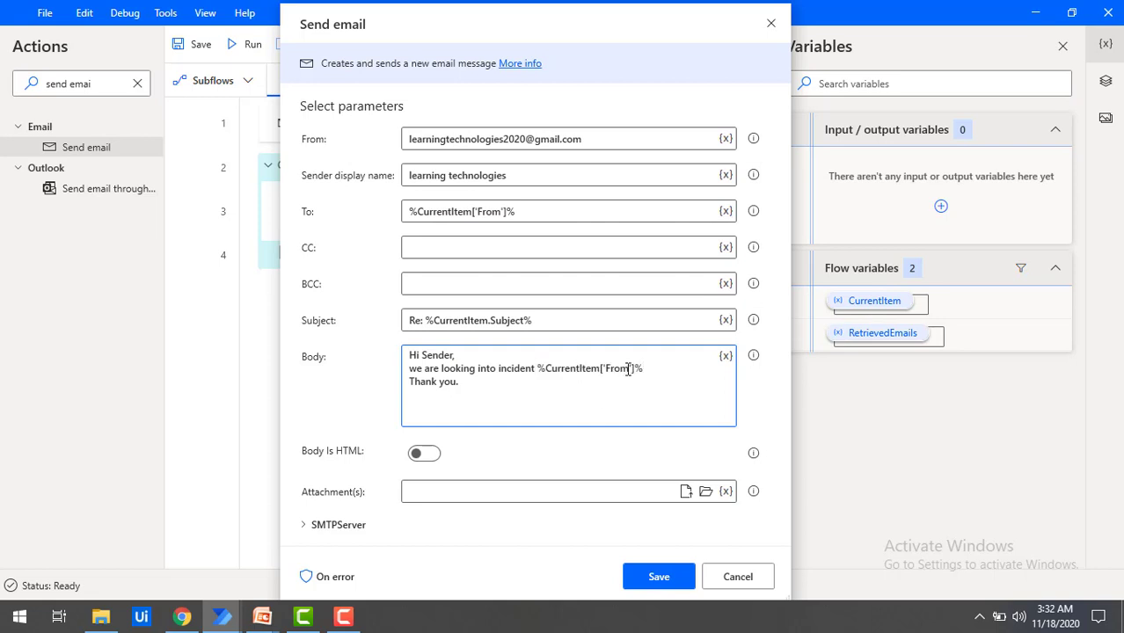
{"action": "key", "text": "BackSpace"}
{"action": "key", "text": "BackSpace"}
{"action": "key", "text": "BackSpace"}
{"action": "type", "text": "Subject"}
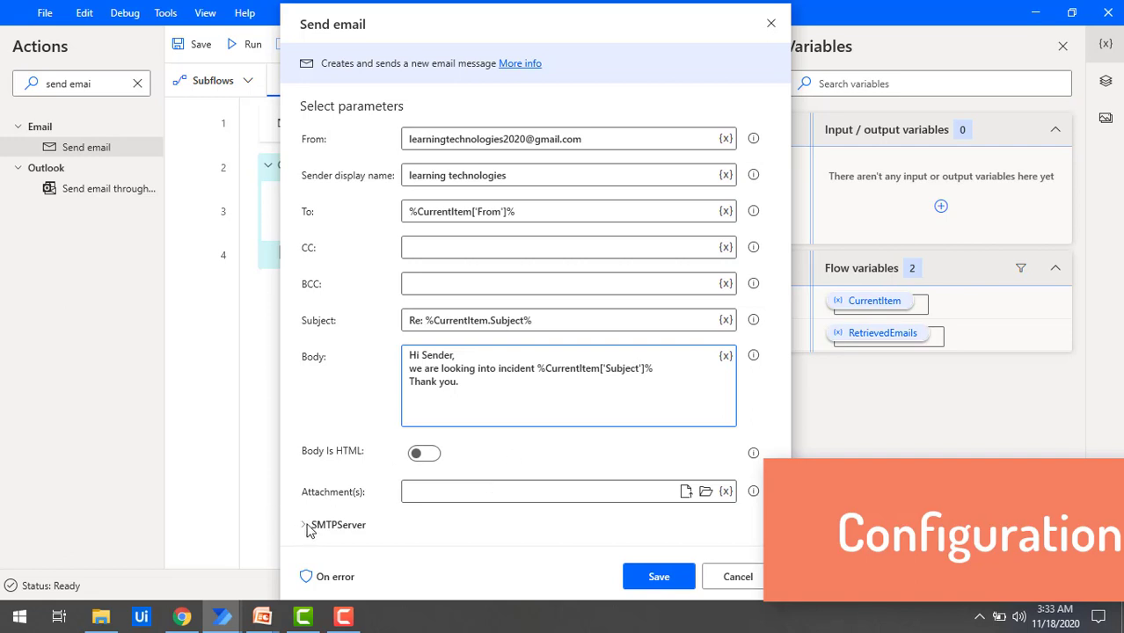
Step: Expand the Send email SMTPServer settings, then switch to the Gmail inbox in Chrome
{"action": "left_click", "coordinate": [322, 528]}
{"action": "scroll", "coordinate": [324, 519], "scroll_direction": "down", "scroll_amount": 3}
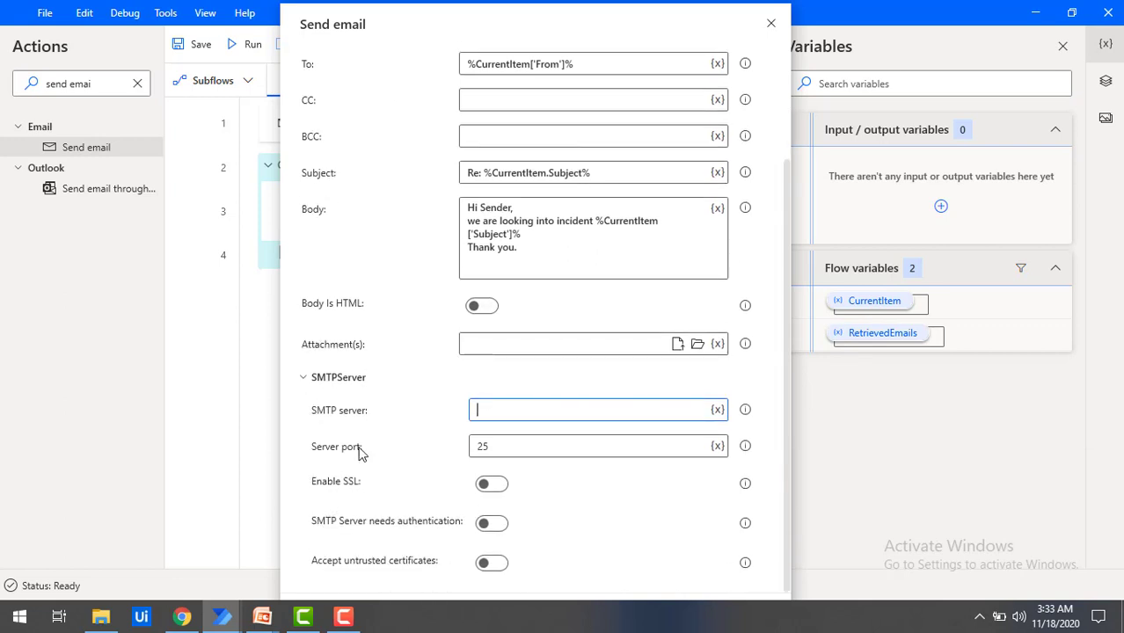
{"action": "left_click", "coordinate": [182, 618]}
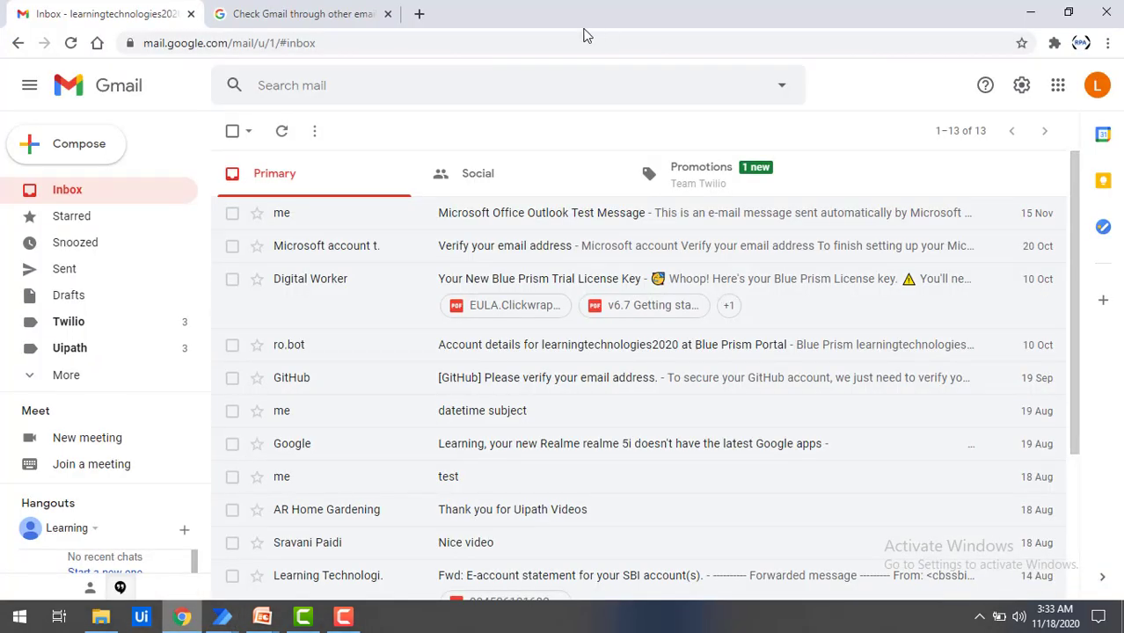
Step: Open Gmail's Forwarding and POP/IMAP settings and follow the Configuration instructions link
{"action": "left_click", "coordinate": [1022, 88]}
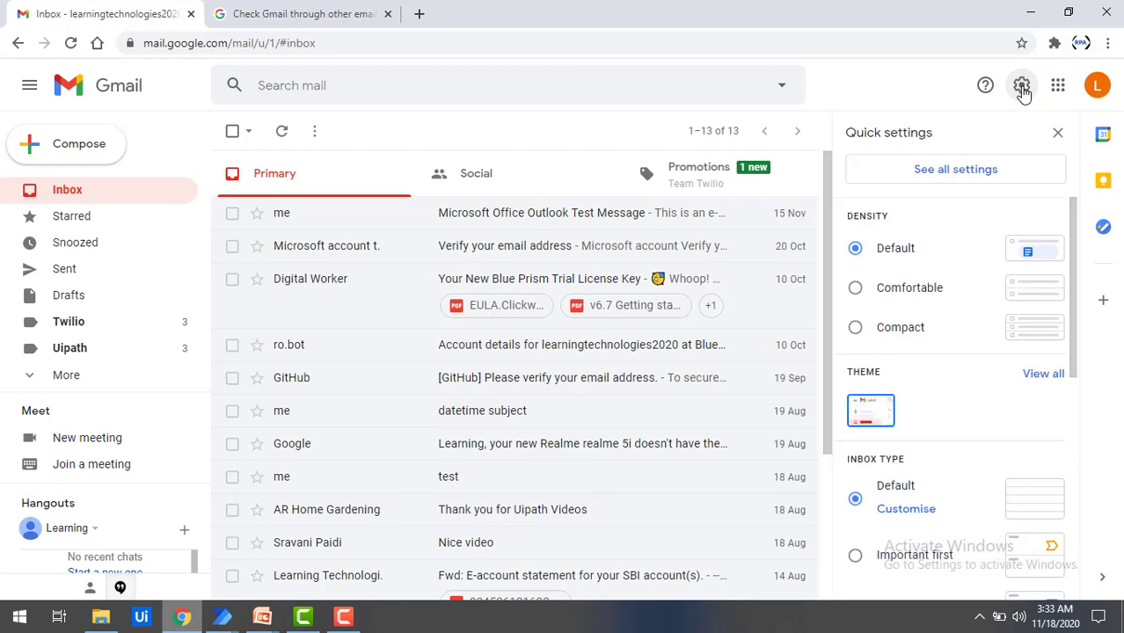
{"action": "left_click", "coordinate": [967, 179]}
{"action": "left_click", "coordinate": [725, 170]}
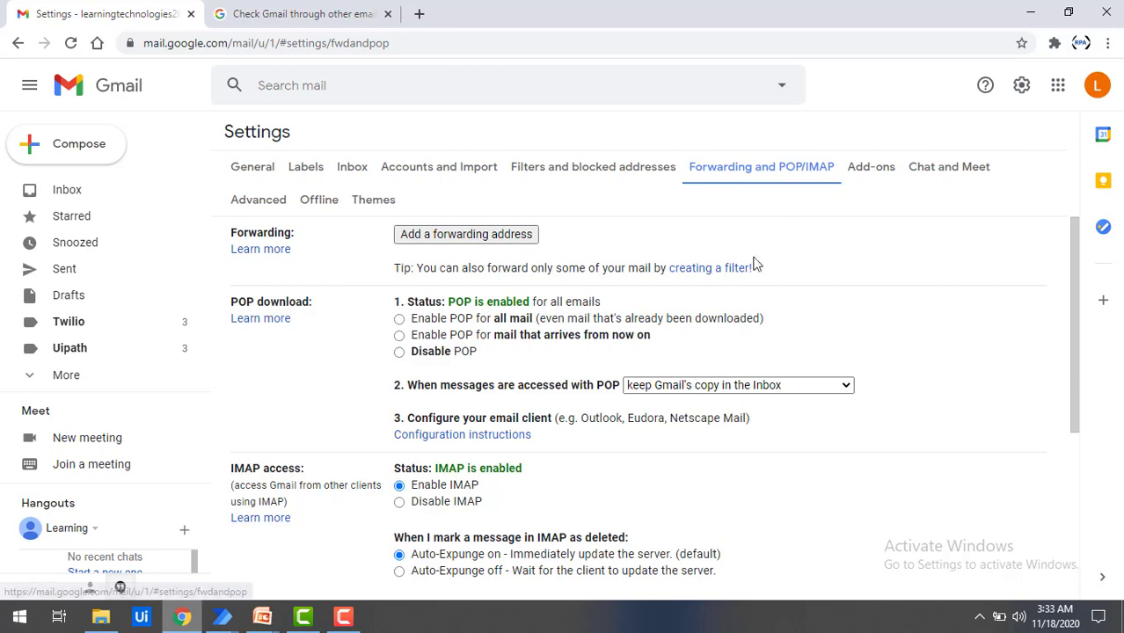
{"action": "scroll", "coordinate": [721, 276], "scroll_direction": "down", "scroll_amount": 4}
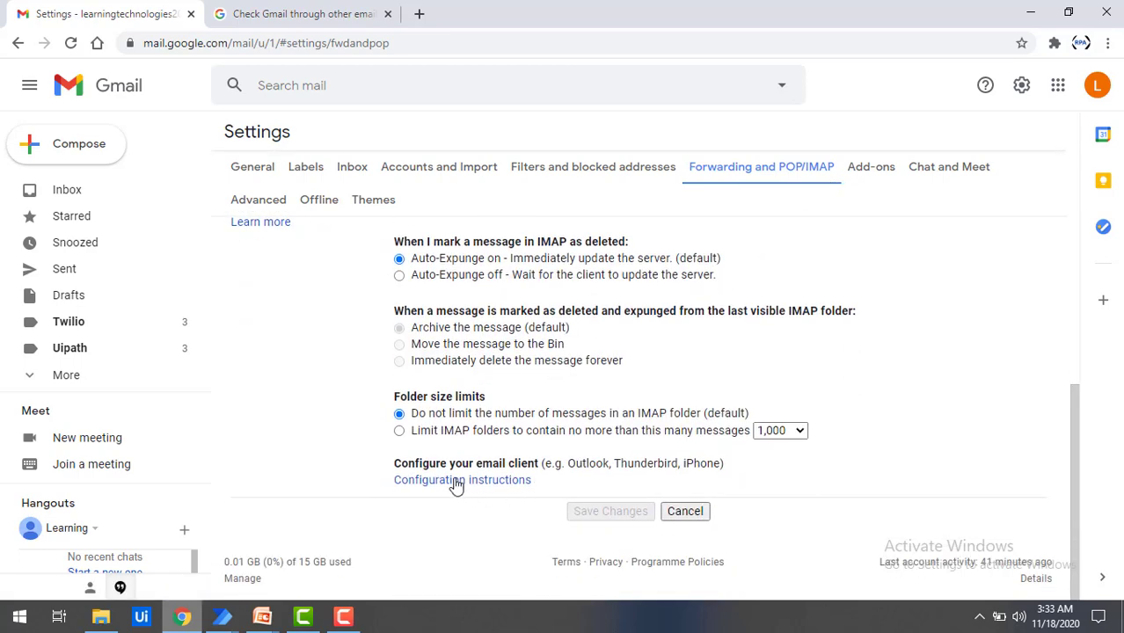
{"action": "left_click", "coordinate": [456, 486]}
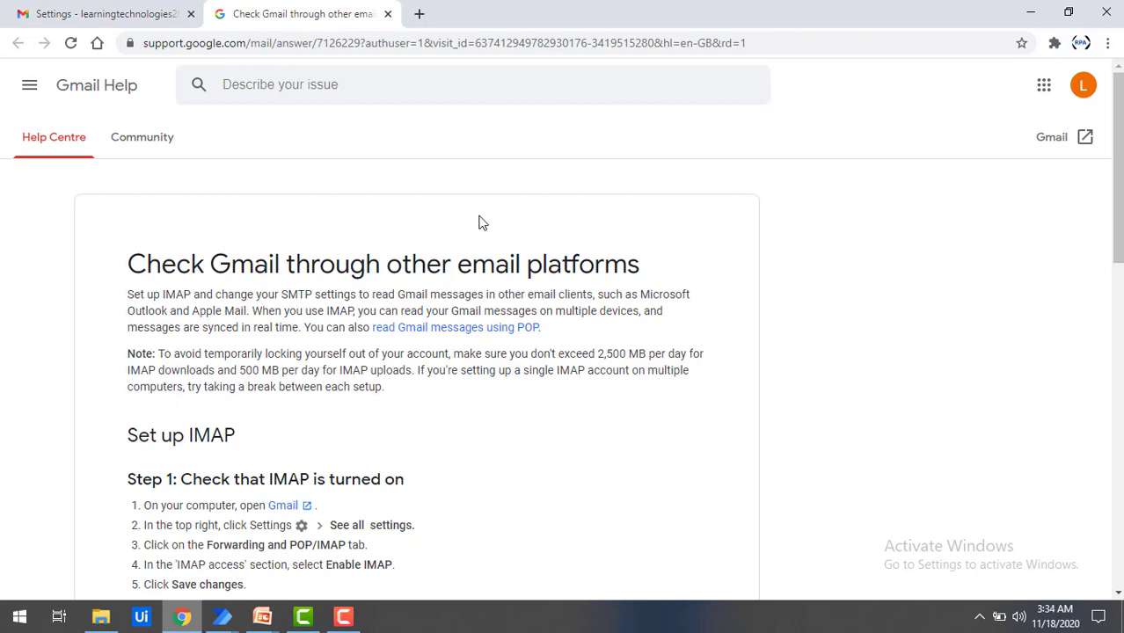
Step: Highlight Gmail's outgoing SMTP details: smtp.gmail.com, SSL required, port 465
{"action": "scroll", "coordinate": [480, 219], "scroll_direction": "down", "scroll_amount": 5}
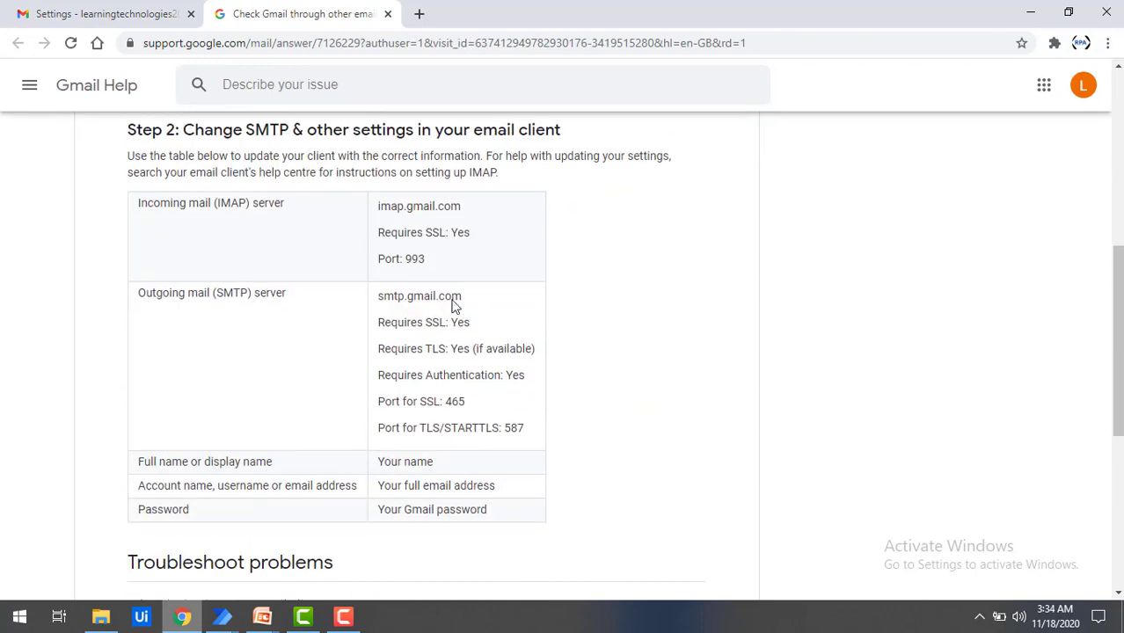
{"action": "left_click_drag", "start_coordinate": [218, 293], "coordinate": [272, 298]}
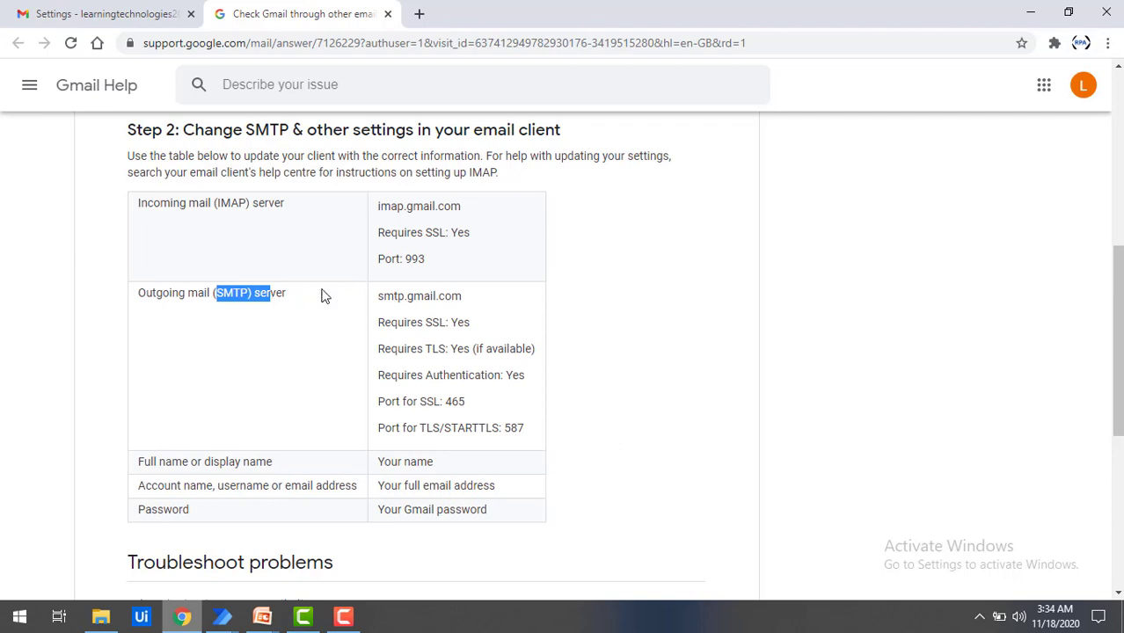
{"action": "left_click_drag", "start_coordinate": [217, 203], "coordinate": [249, 203]}
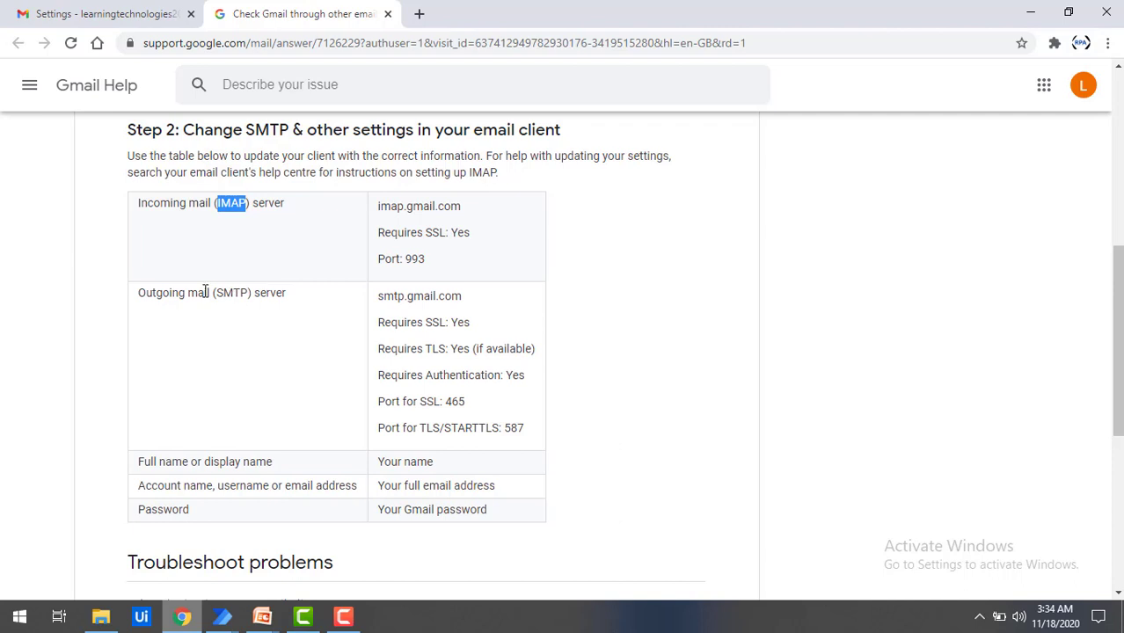
{"action": "double_click", "coordinate": [238, 297]}
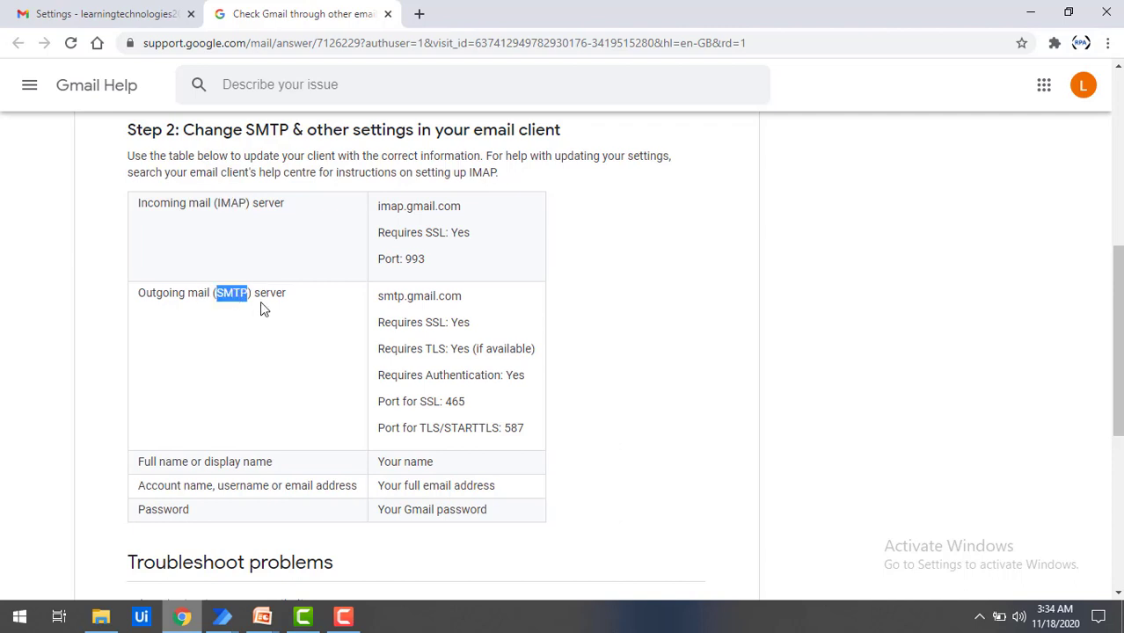
{"action": "left_click_drag", "start_coordinate": [378, 296], "coordinate": [465, 301]}
{"action": "key", "text": "ctrl+c"}
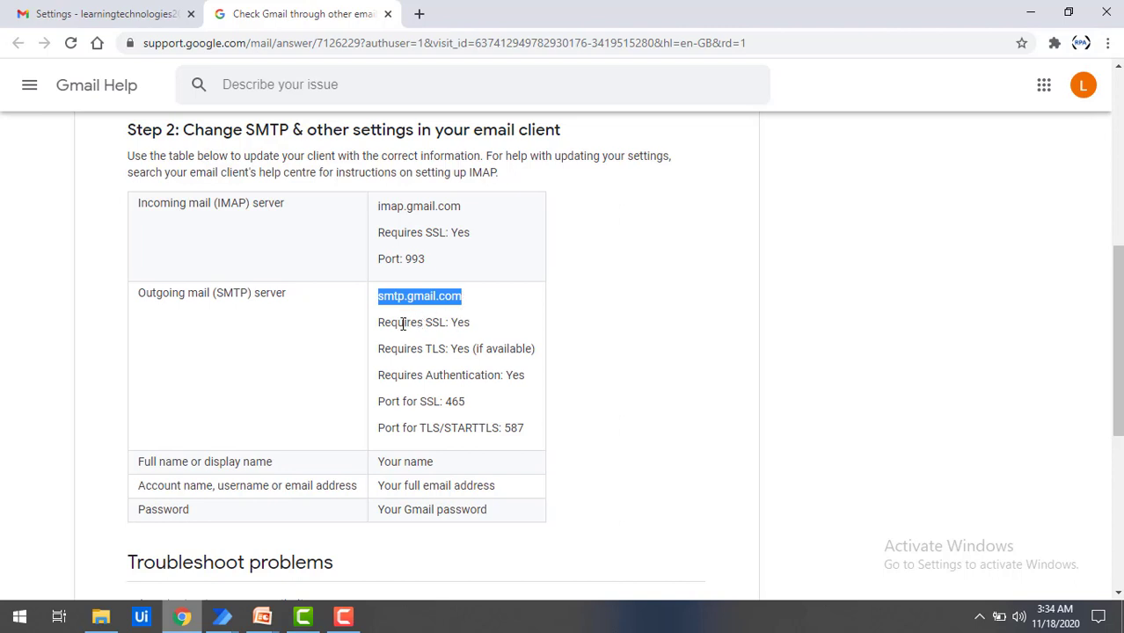
{"action": "left_click_drag", "start_coordinate": [402, 322], "coordinate": [449, 325]}
{"action": "double_click", "coordinate": [461, 323]}
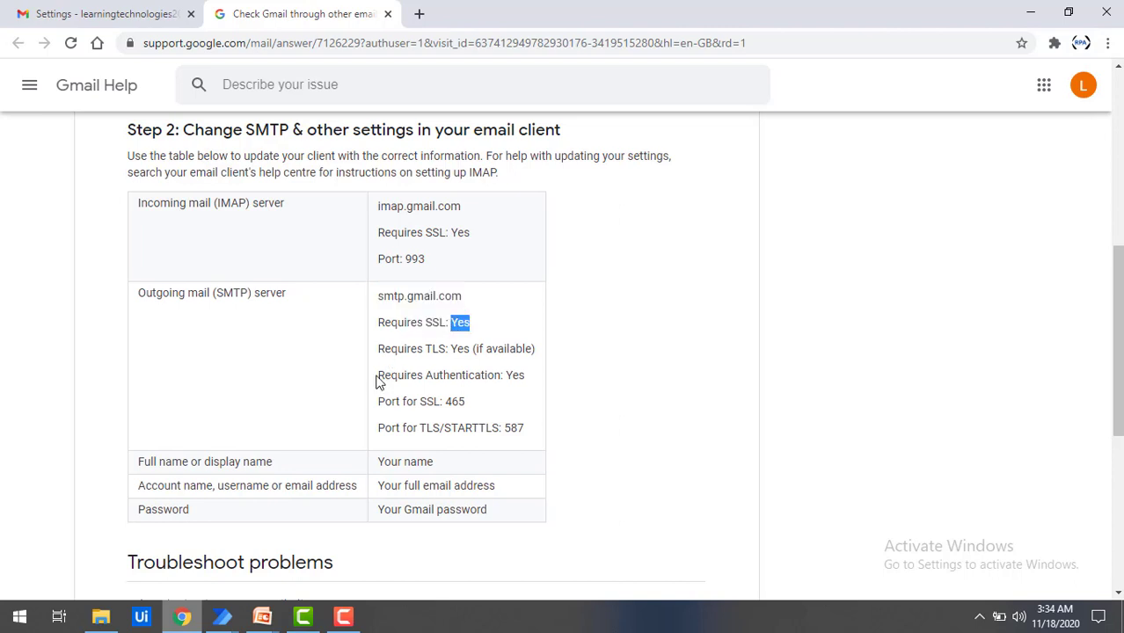
{"action": "double_click", "coordinate": [455, 402]}
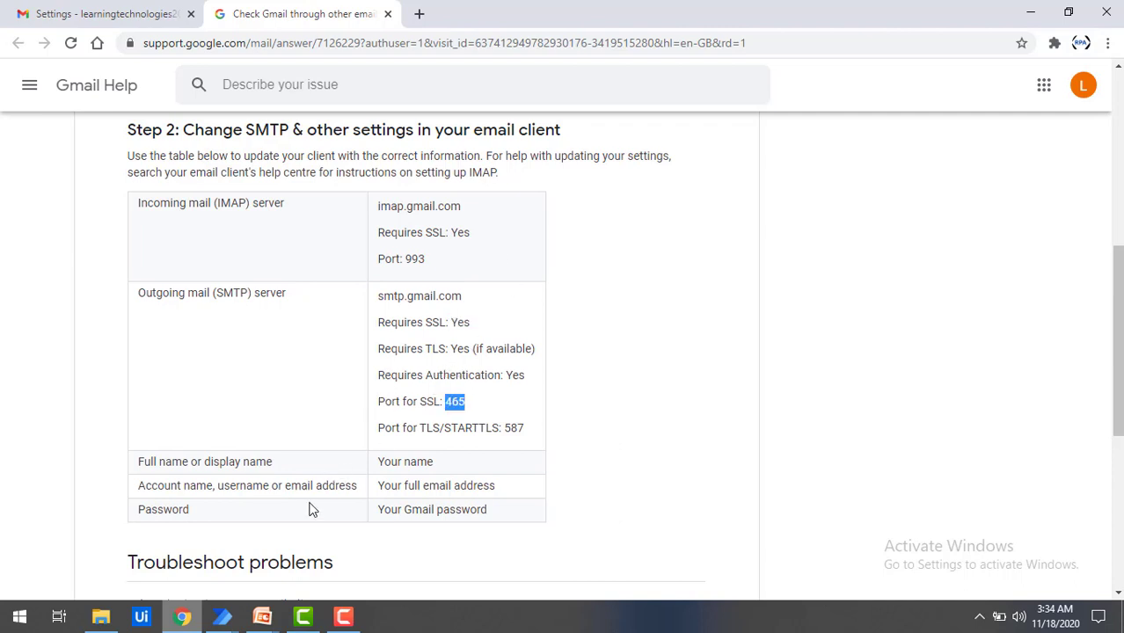
{"action": "left_click", "coordinate": [239, 614]}
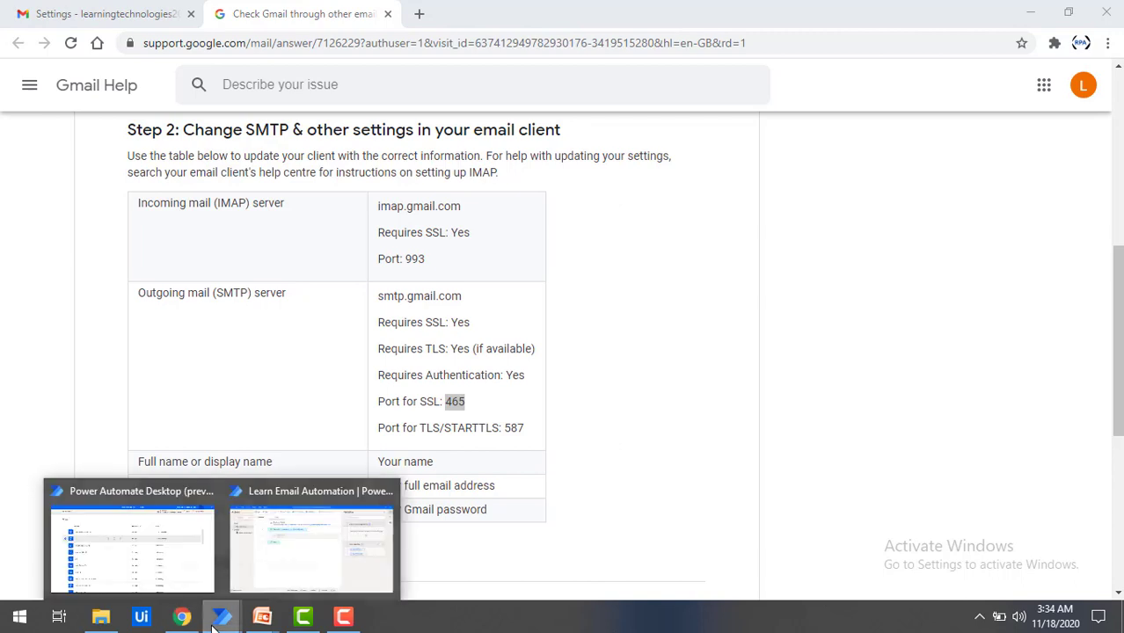
Step: Set SMTP server smtp.gmail.com, port 465, and enable SSL and server authentication
{"action": "left_click", "coordinate": [311, 545]}
{"action": "left_click", "coordinate": [495, 419]}
{"action": "key", "text": "ctrl+v"}
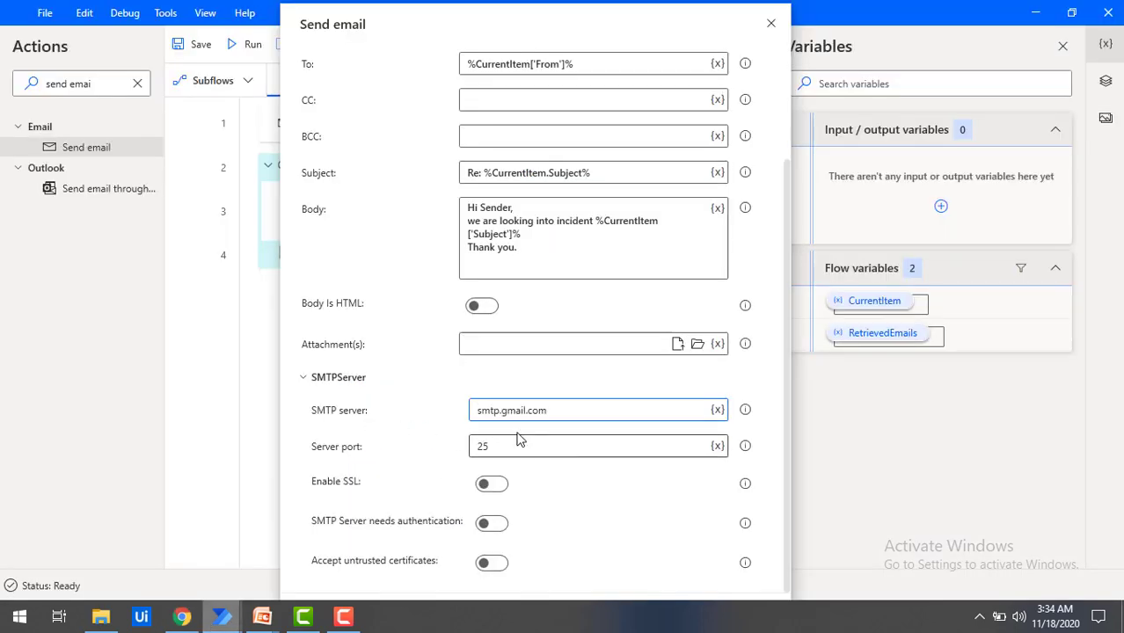
{"action": "key", "text": "Tab"}
{"action": "type", "text": "465"}
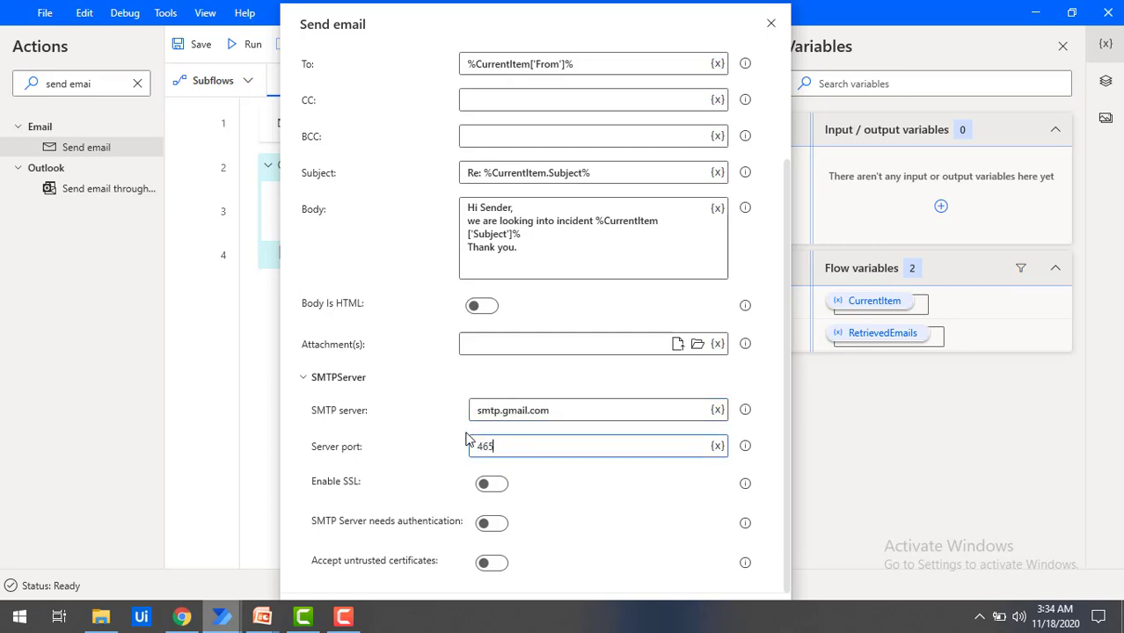
{"action": "left_click", "coordinate": [491, 484]}
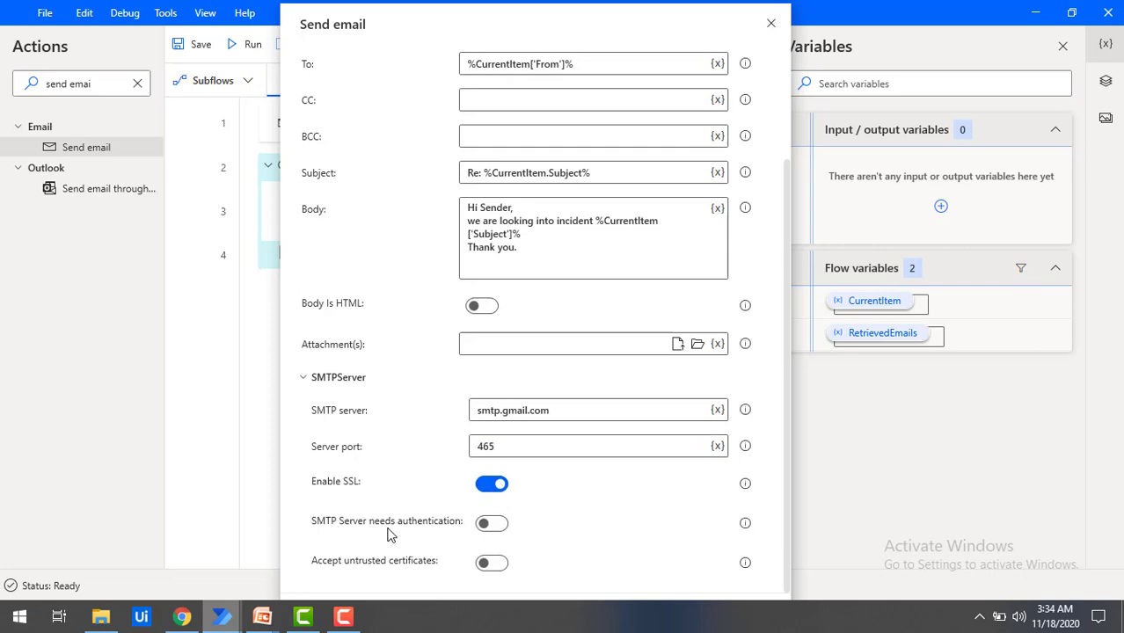
{"action": "left_click", "coordinate": [491, 525]}
Step: Enter the Gmail account's user name and password, then collapse SMTPServer
{"action": "scroll", "coordinate": [550, 492], "scroll_direction": "down", "scroll_amount": 2}
{"action": "left_click", "coordinate": [511, 491]}
{"action": "key", "text": "Tab"}
{"action": "type", "text": "****"}
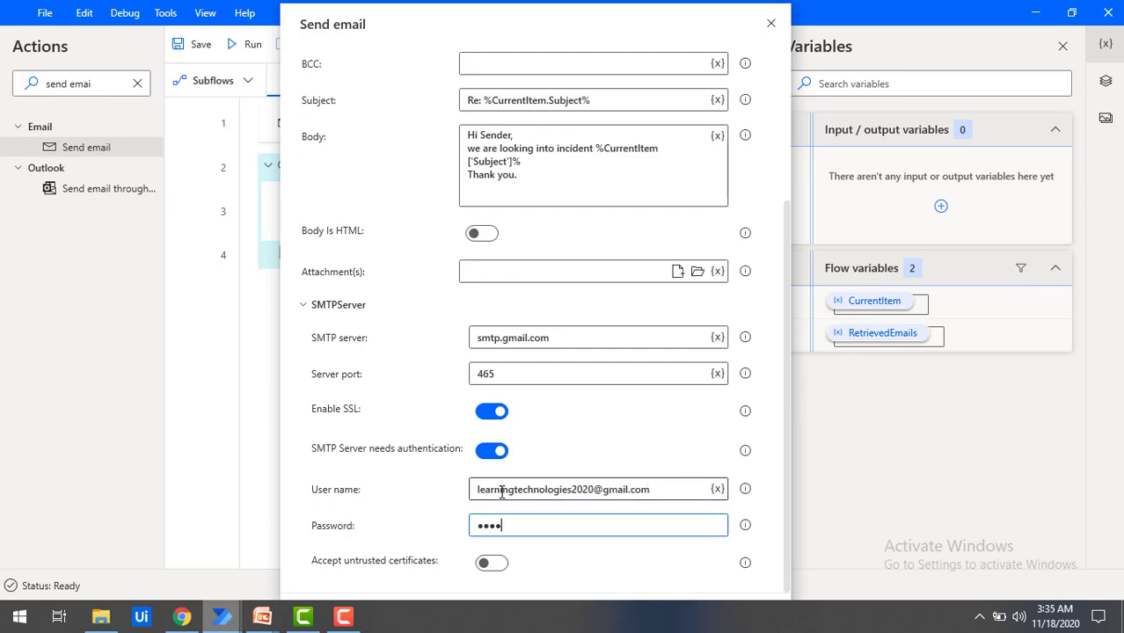
{"action": "type", "text": "*******"}
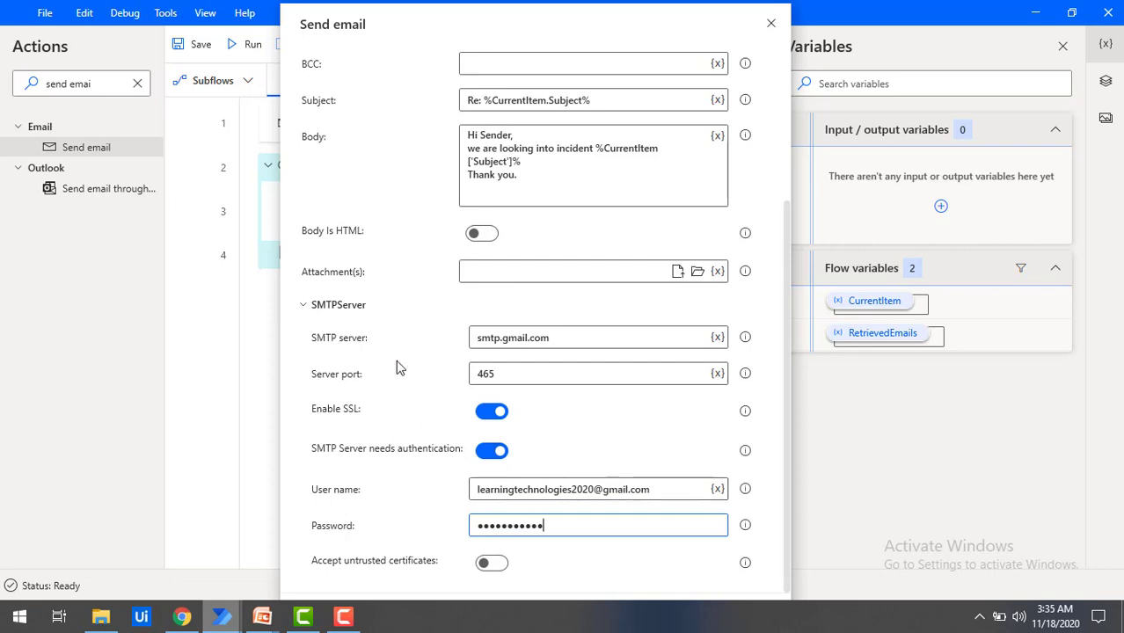
{"action": "left_click", "coordinate": [305, 308]}
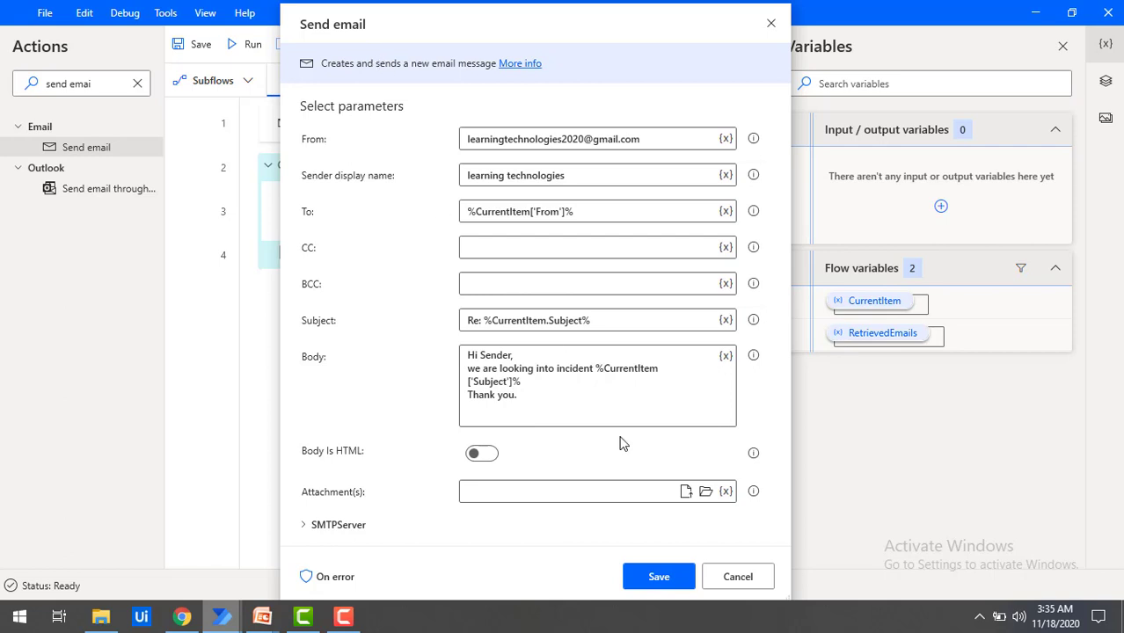
Step: Save the Send email action and check Gmail's Inbox and Sent folders for the new Incident 8080 email
{"action": "left_click", "coordinate": [656, 576]}
{"action": "left_click", "coordinate": [183, 619]}
{"action": "left_click", "coordinate": [110, 11]}
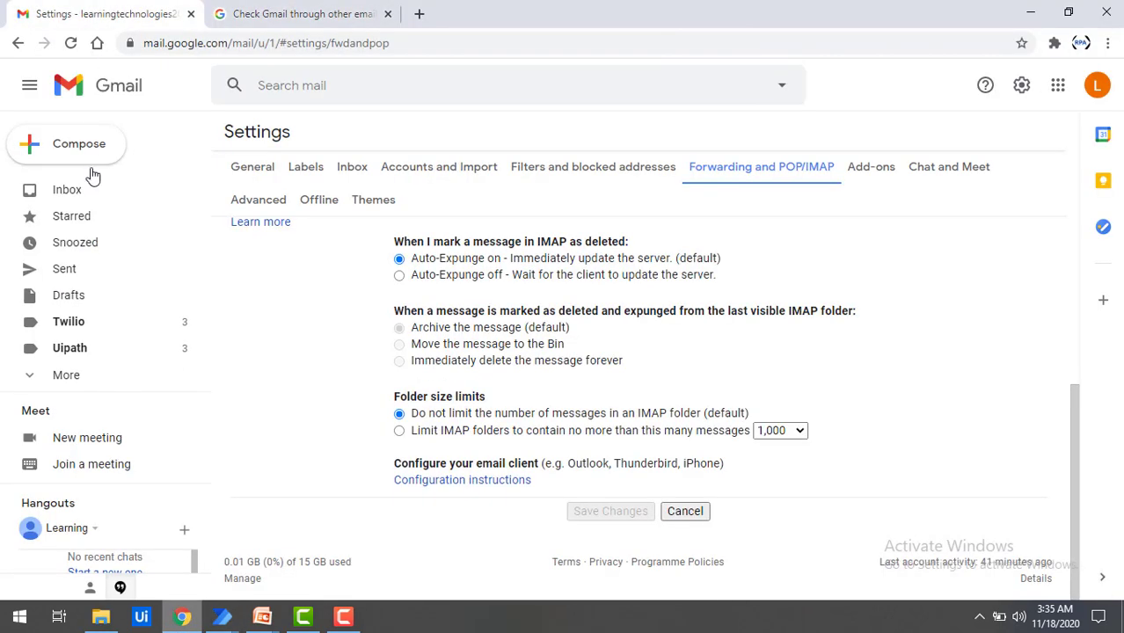
{"action": "left_click", "coordinate": [77, 201]}
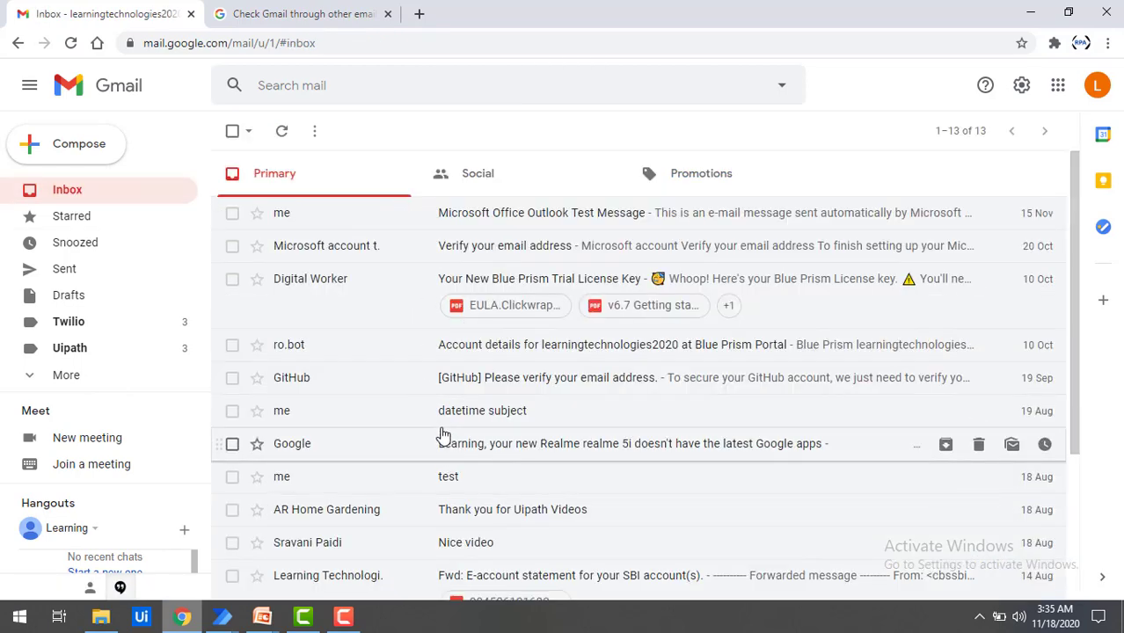
{"action": "scroll", "coordinate": [445, 427], "scroll_direction": "down", "scroll_amount": 3}
{"action": "scroll", "coordinate": [443, 431], "scroll_direction": "up", "scroll_amount": 1}
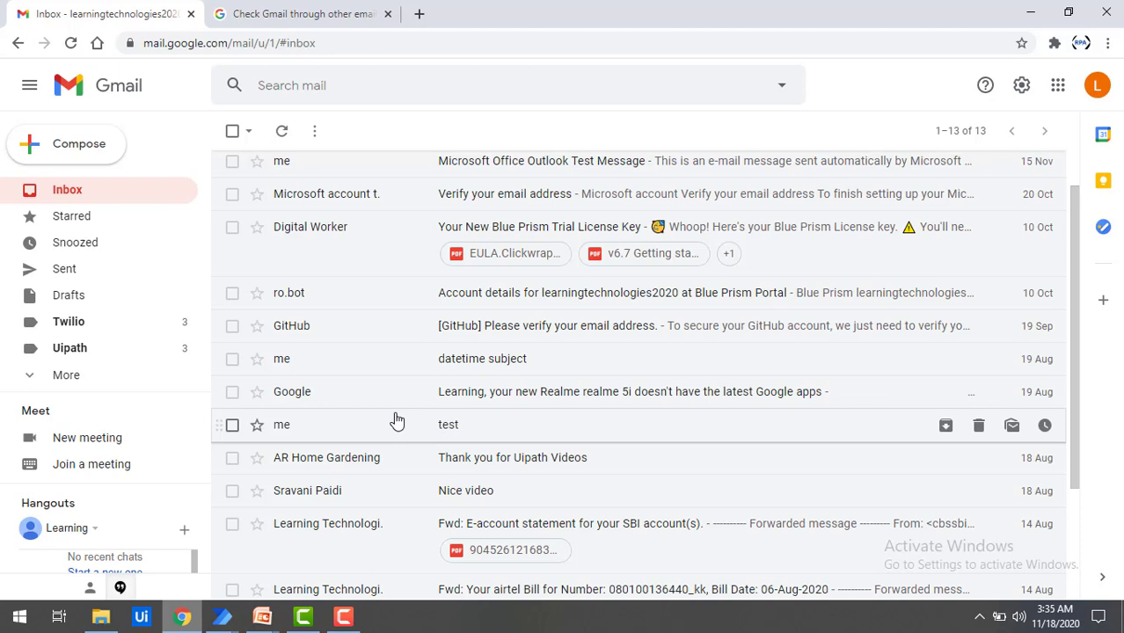
{"action": "left_click", "coordinate": [67, 272]}
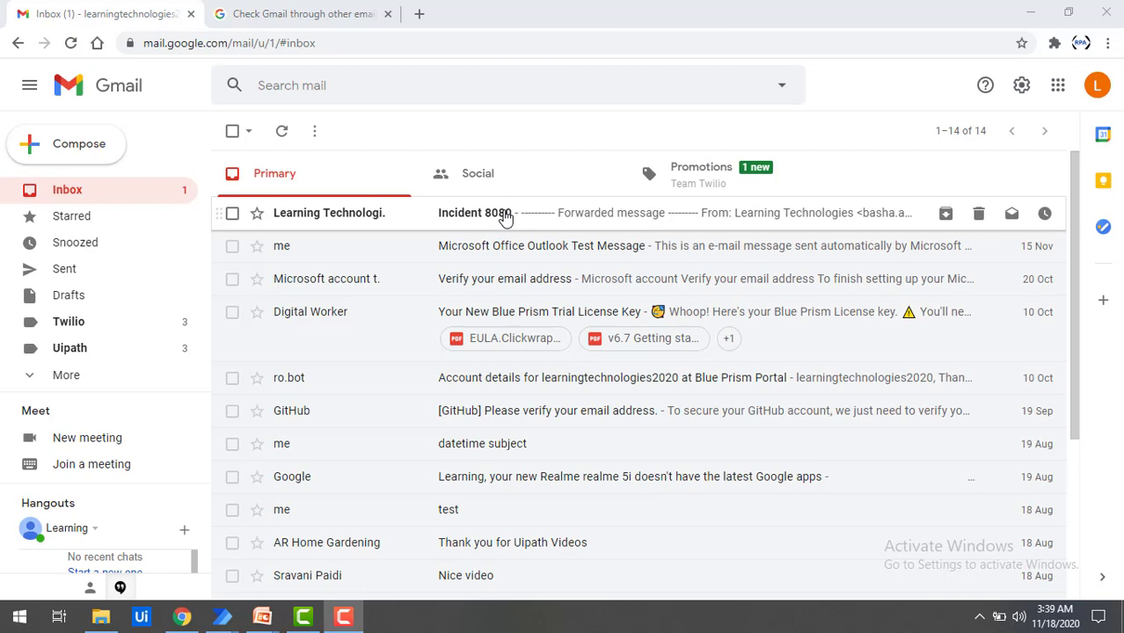
{"action": "key", "text": "alt+Tab"}
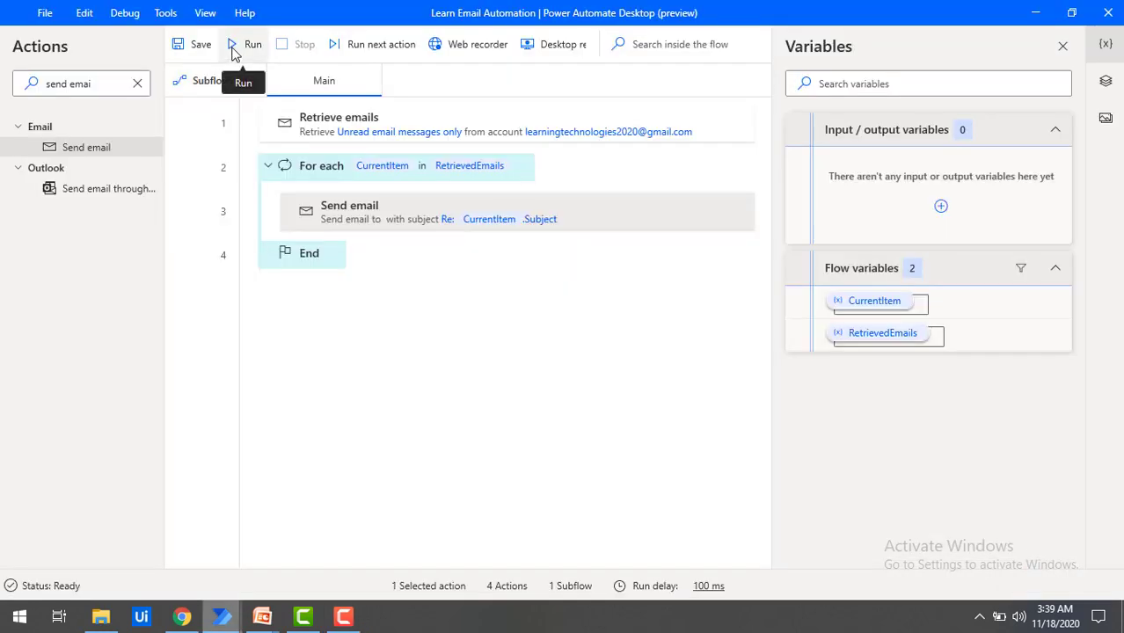
Step: Run the flow from the designer toolbar
{"action": "left_click", "coordinate": [234, 51]}
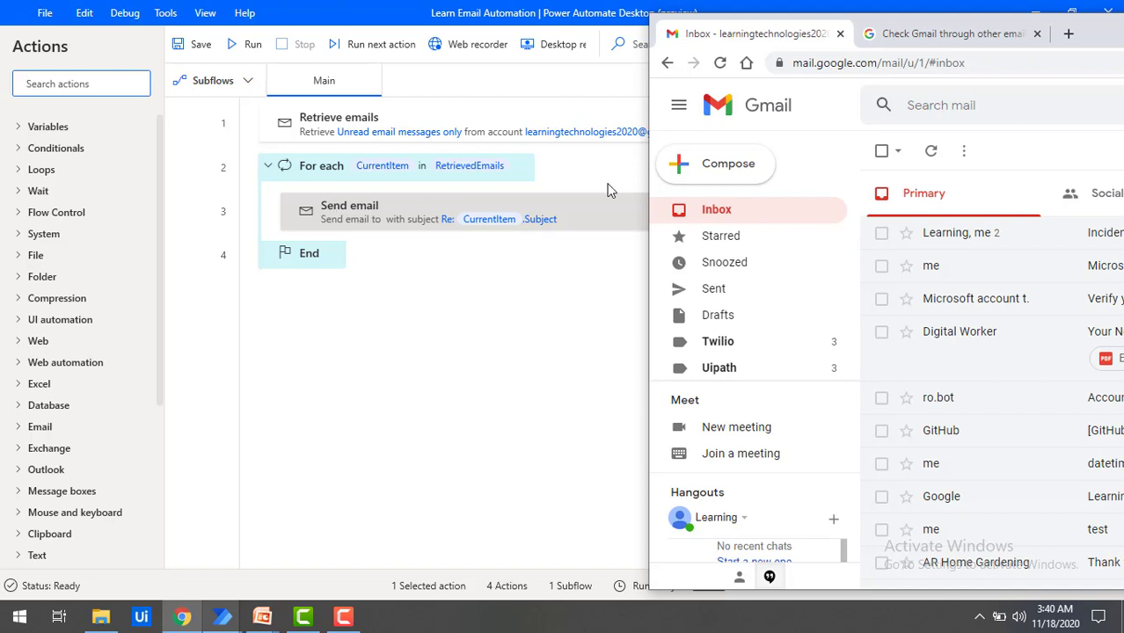
Step: Open the sent Incident 8080 reply and highlight 'Incident 8080' and 'Thank you.' in its body
{"action": "left_click", "coordinate": [737, 293]}
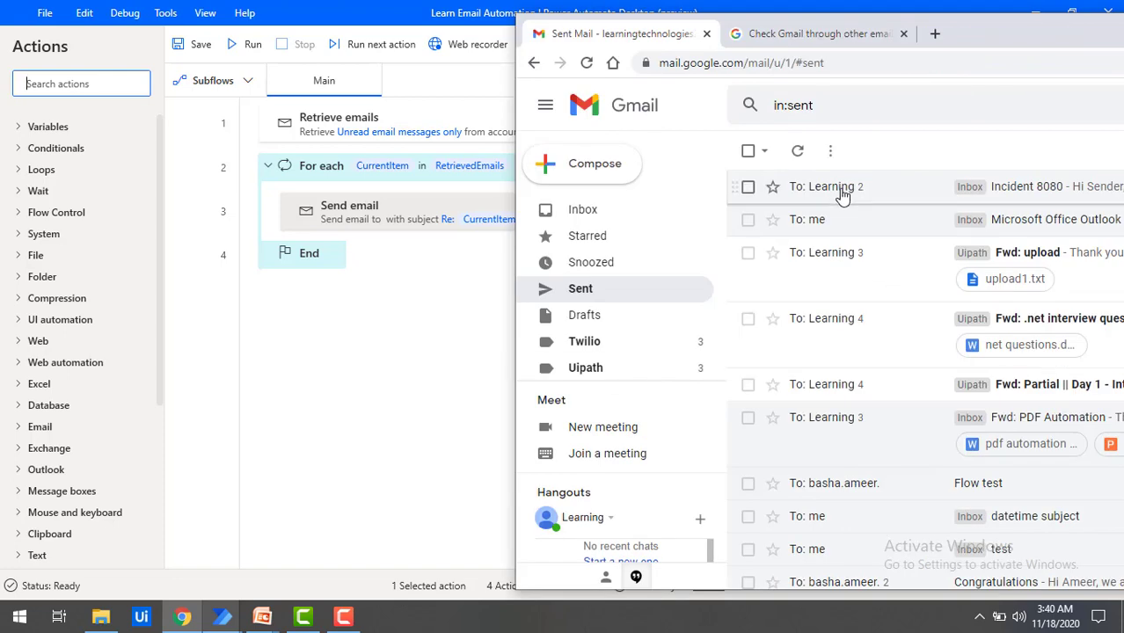
{"action": "left_click", "coordinate": [1036, 200]}
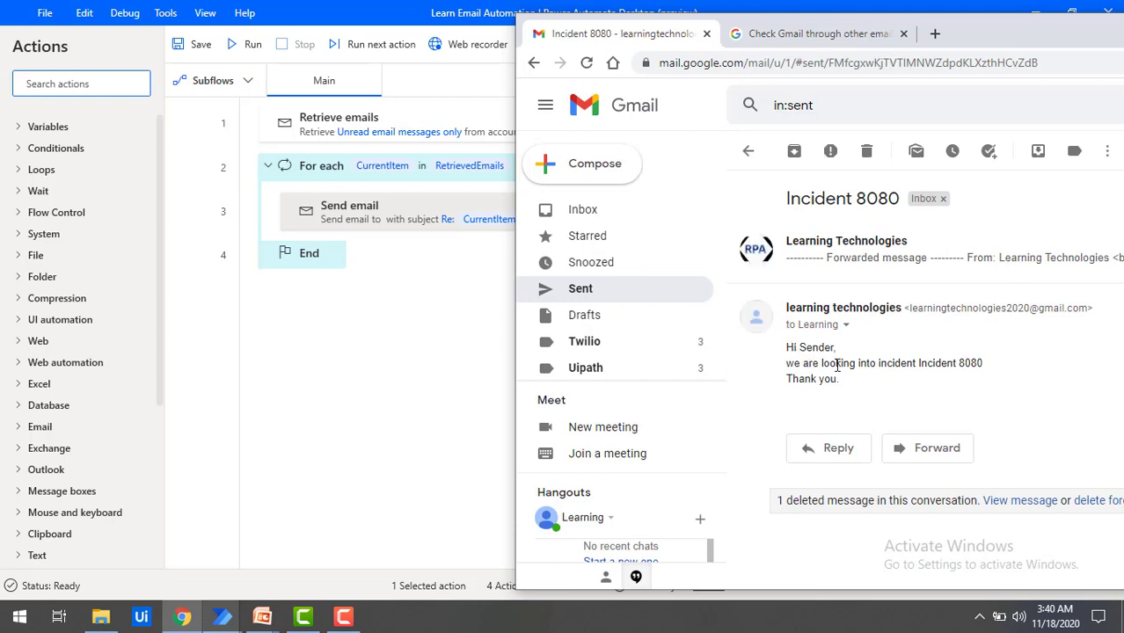
{"action": "left_click_drag", "start_coordinate": [919, 363], "coordinate": [986, 363]}
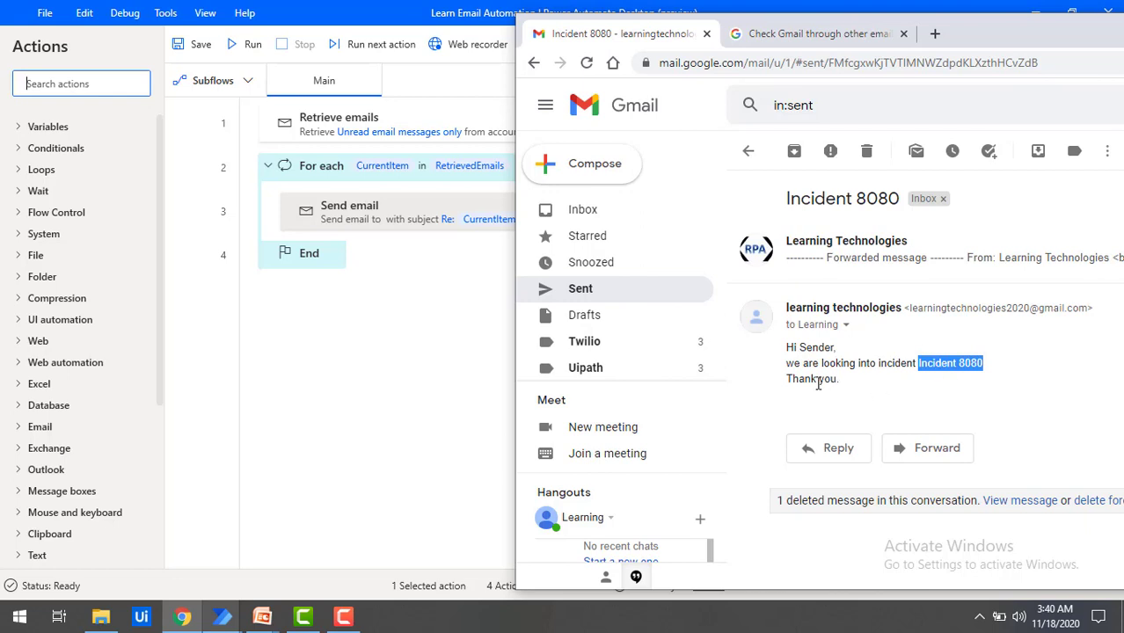
{"action": "left_click_drag", "start_coordinate": [841, 380], "coordinate": [790, 381]}
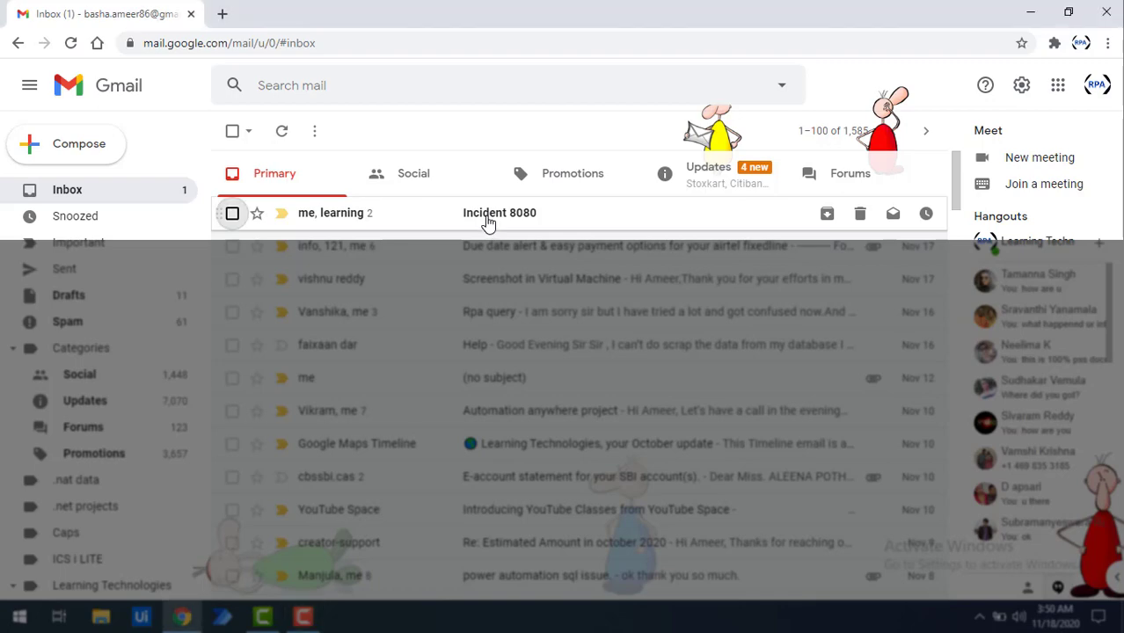
Step: Open the Incident 8080 thread in the recipient inbox and inspect the reply's sender and subject details
{"action": "left_click", "coordinate": [486, 221]}
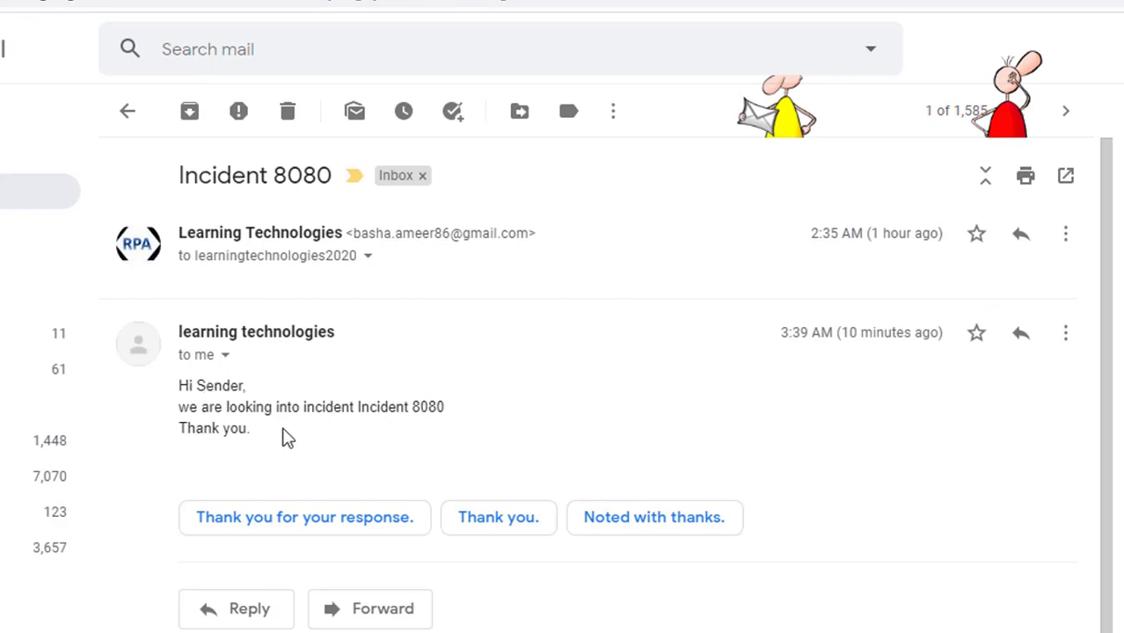
{"action": "left_click", "coordinate": [225, 356]}
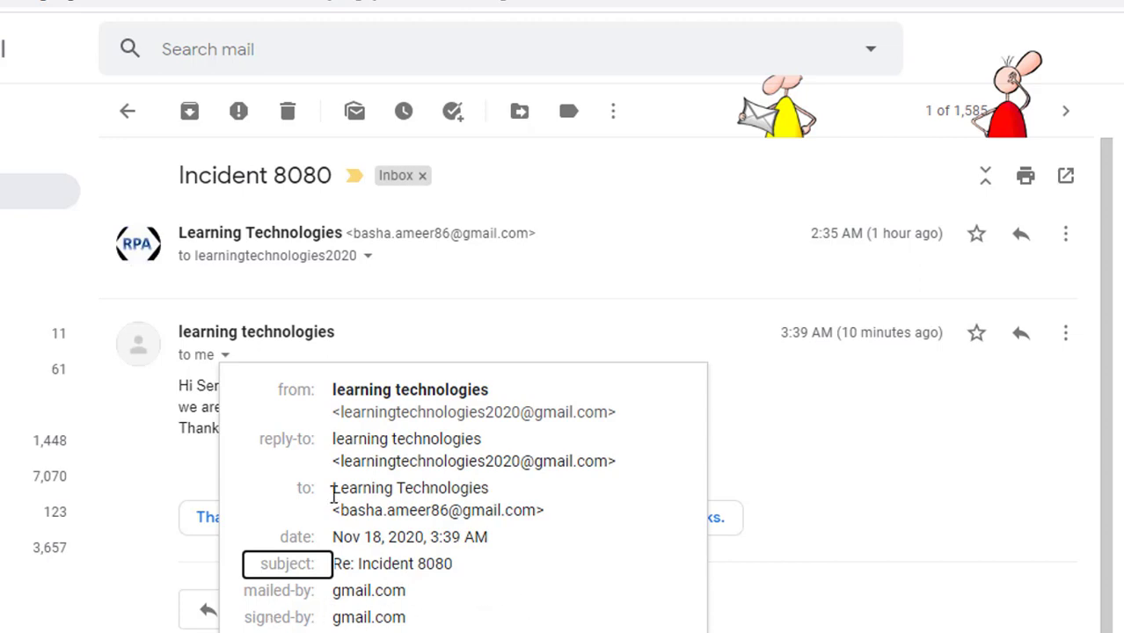
{"action": "left_click_drag", "start_coordinate": [343, 414], "coordinate": [611, 410]}
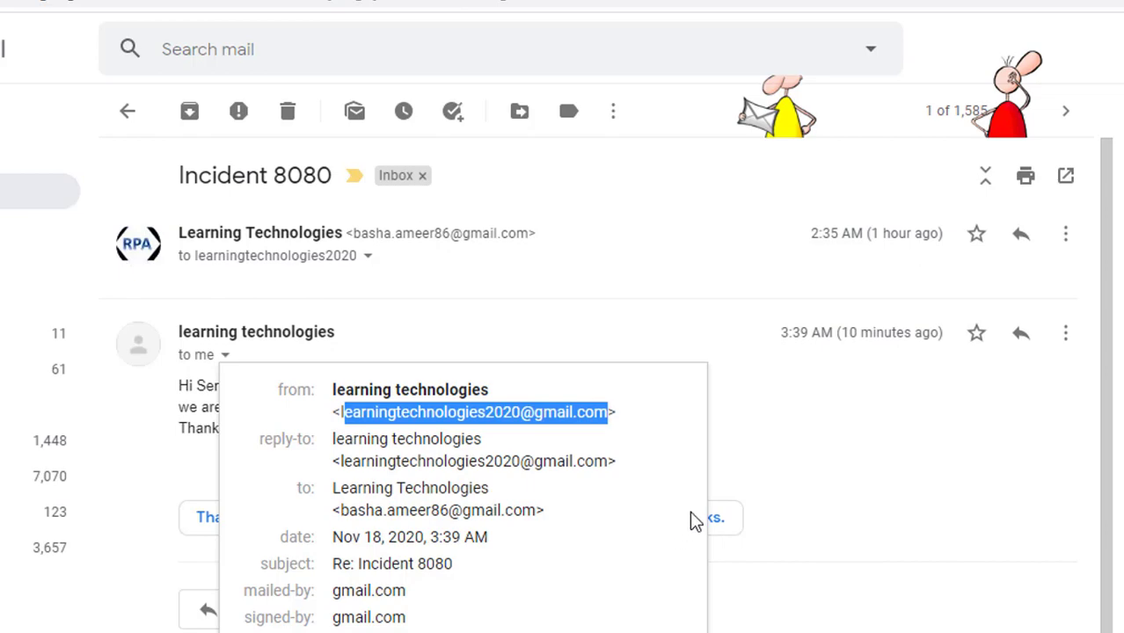
{"action": "left_click", "coordinate": [834, 539]}
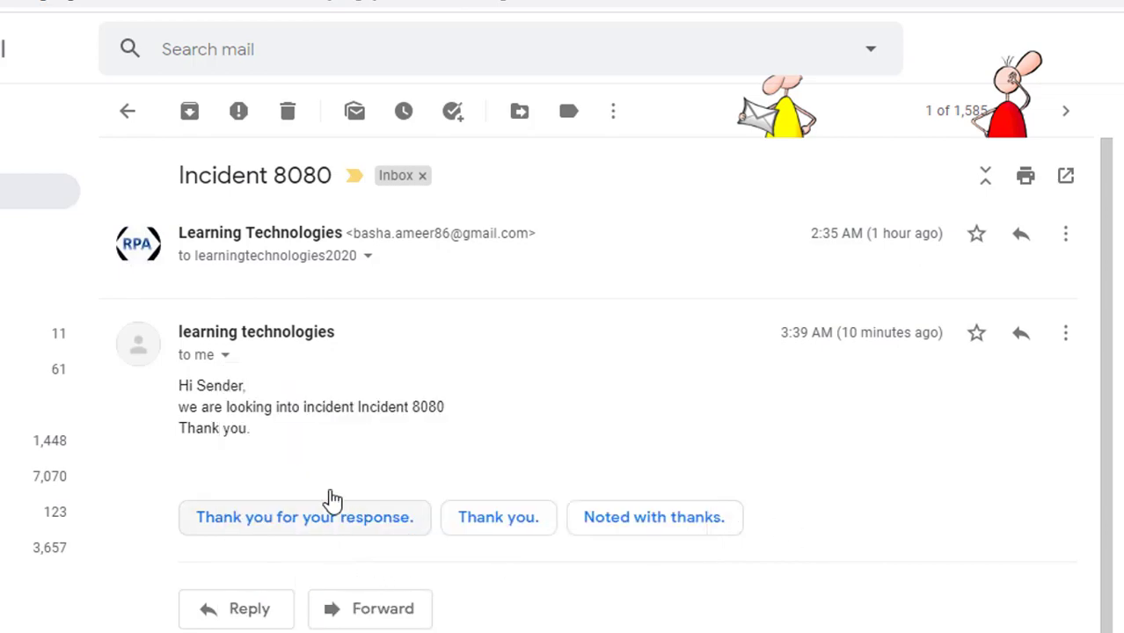